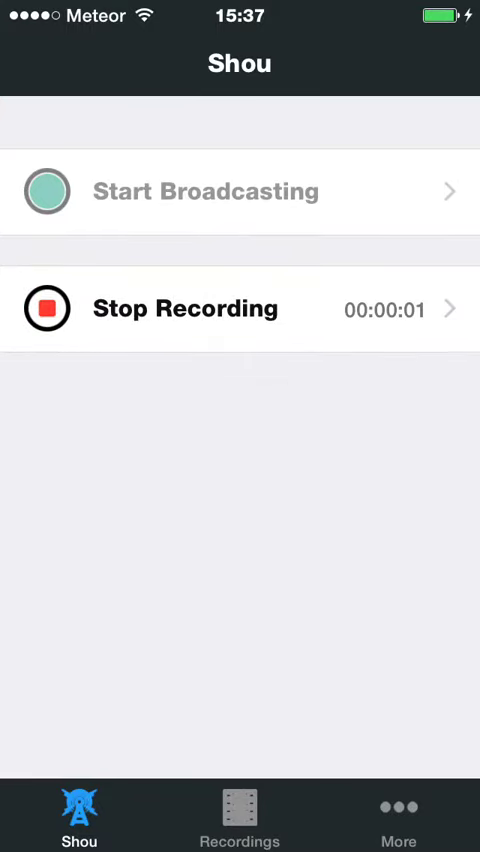
# Step: Put Shou in the background with recording still running and show home page 1
pyautogui.press('super')
pyautogui.moveTo(100, 400); pyautogui.dragTo(400, 400)
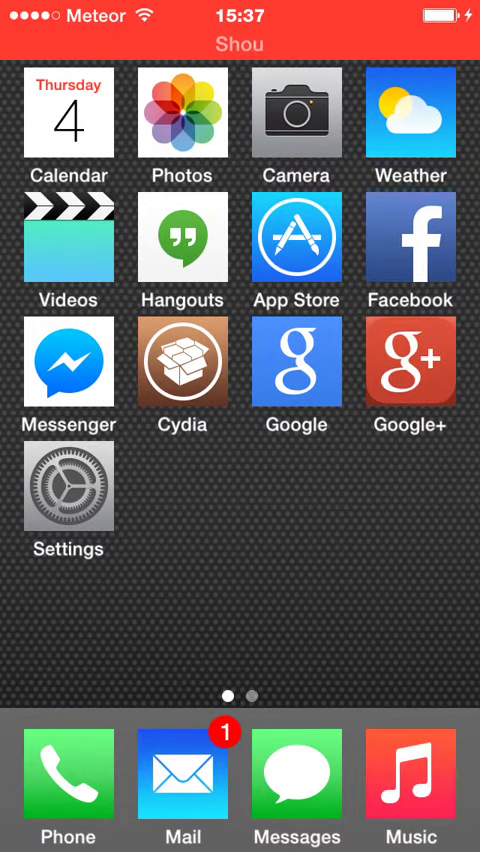
# Step: Browse the home screen pages, then launch OpenBackup from page 2
pyautogui.moveTo(400, 400)
pyautogui.mouseDown()
pyautogui.moveTo(100, 400)
pyautogui.moveTo(400, 400)
pyautogui.moveTo(318, 400)
pyautogui.mouseUp()
pyautogui.moveTo(100, 400)
pyautogui.mouseDown()
pyautogui.moveTo(400, 400)
pyautogui.moveTo(370, 400)
pyautogui.mouseUp()
pyautogui.moveTo(400, 400); pyautogui.dragTo(100, 400)
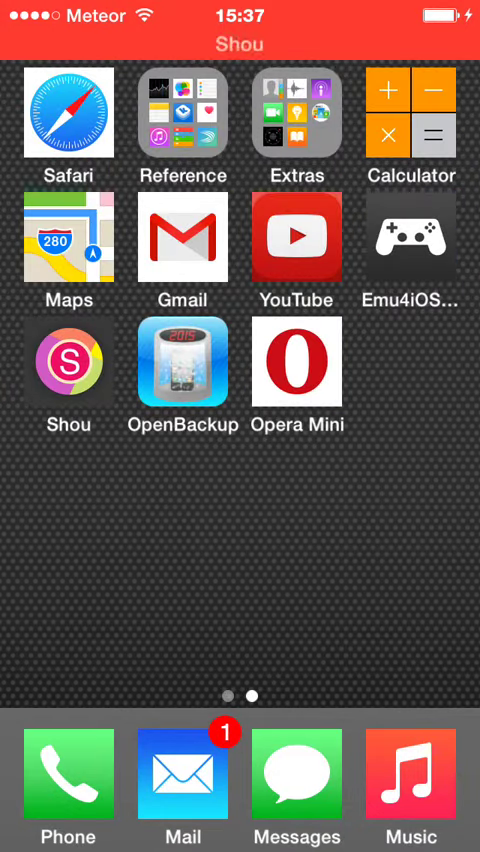
pyautogui.moveTo(100, 400)
pyautogui.mouseDown()
pyautogui.moveTo(400, 400)
pyautogui.moveTo(100, 400)
pyautogui.mouseUp()
pyautogui.moveTo(100, 400); pyautogui.dragTo(400, 400)
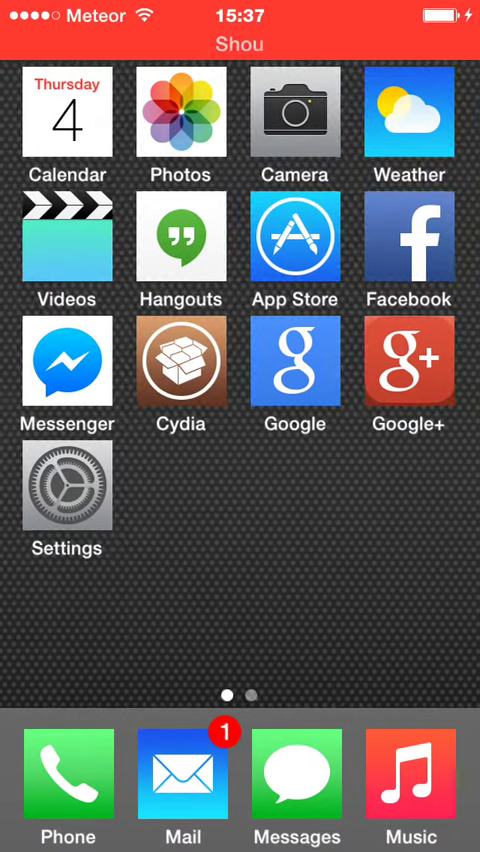
pyautogui.moveTo(400, 400); pyautogui.dragTo(100, 400)
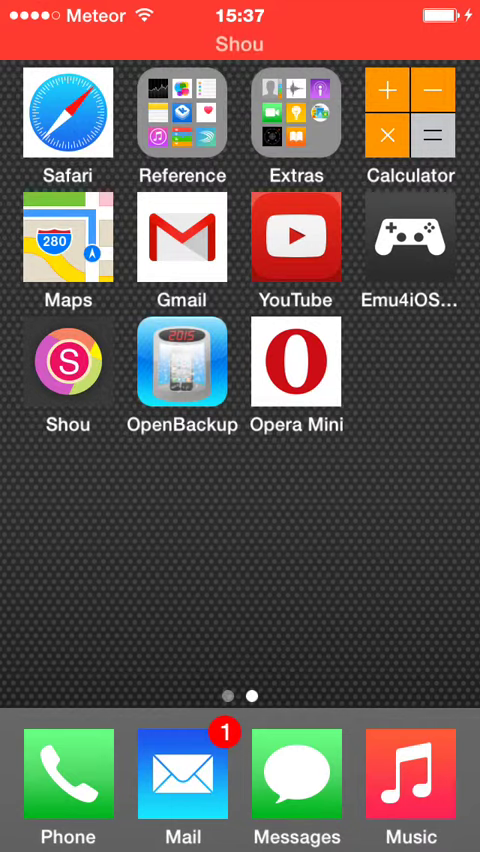
pyautogui.click(182, 362)
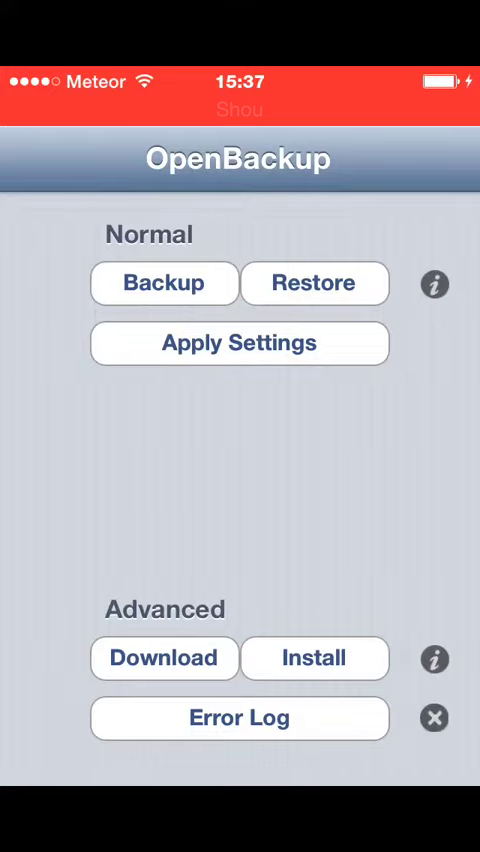
# Step: Exit OpenBackup to the home screen and reopen Shou to check the recording
pyautogui.press('Home')
pyautogui.moveTo(100, 400)
pyautogui.mouseDown()
pyautogui.moveTo(400, 400)
pyautogui.moveTo(100, 400)
pyautogui.mouseUp()
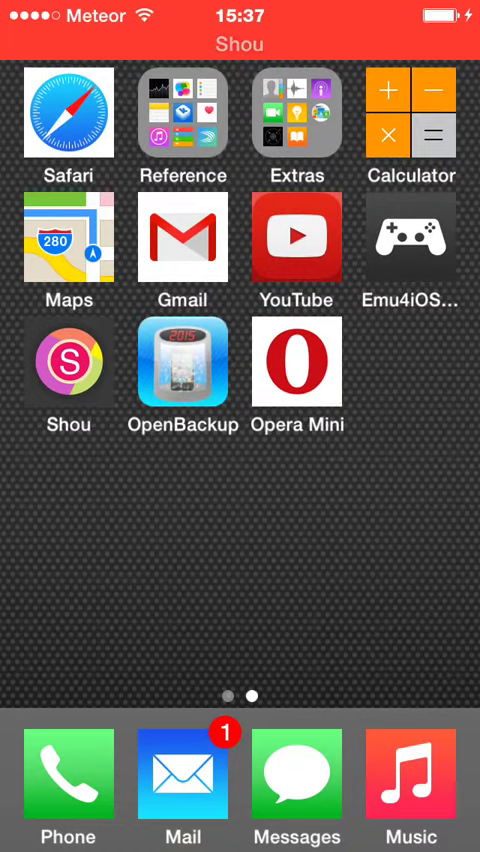
pyautogui.click(68, 362)
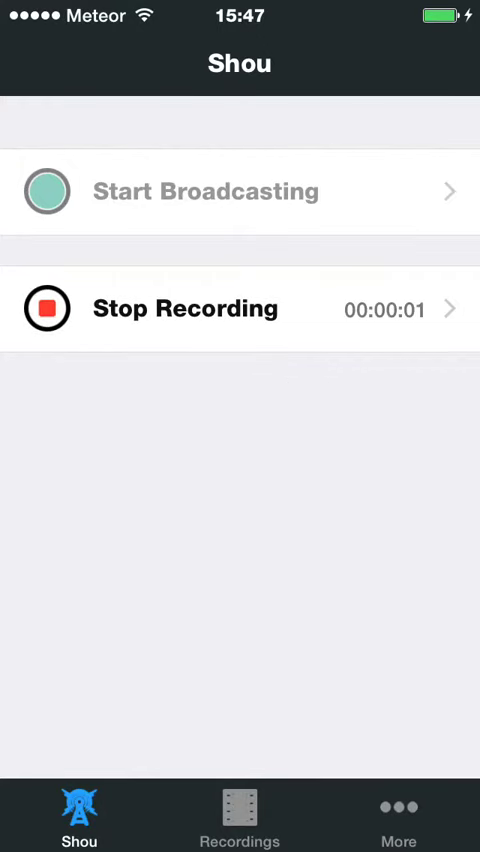
# Step: Leave Shou, go back to home page 1, and launch Cydia to its welcome page
pyautogui.press('Home')
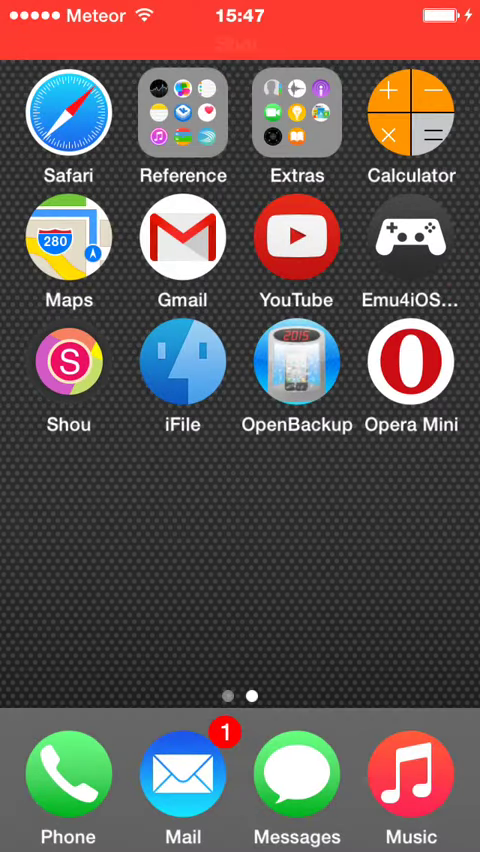
pyautogui.moveTo(100, 400)
pyautogui.mouseDown()
pyautogui.moveTo(400, 400)
pyautogui.moveTo(245, 400)
pyautogui.mouseUp()
pyautogui.moveTo(400, 400); pyautogui.dragTo(100, 400)
pyautogui.moveTo(120, 450)
pyautogui.mouseDown()
pyautogui.moveTo(400, 450)
pyautogui.moveTo(100, 450)
pyautogui.moveTo(400, 450)
pyautogui.mouseUp()
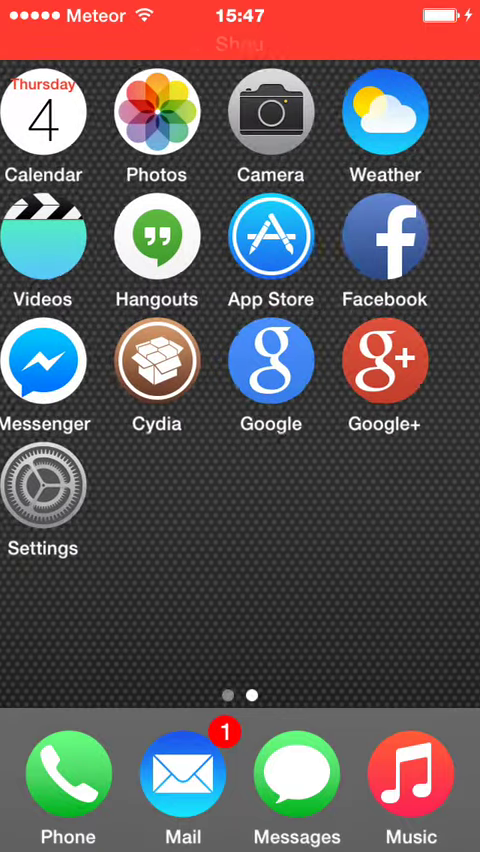
pyautogui.click(185, 360)
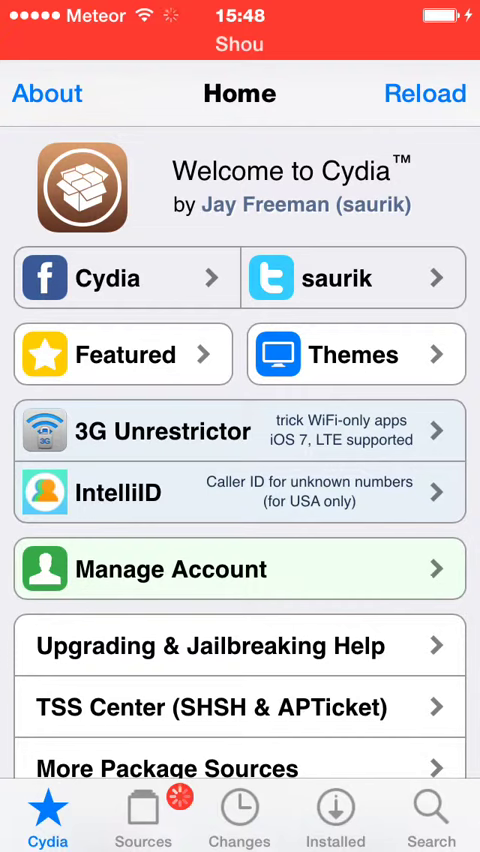
# Step: View Cydia's Installed packages, such as ENz0 Universal, then return home
pyautogui.click(335, 818)
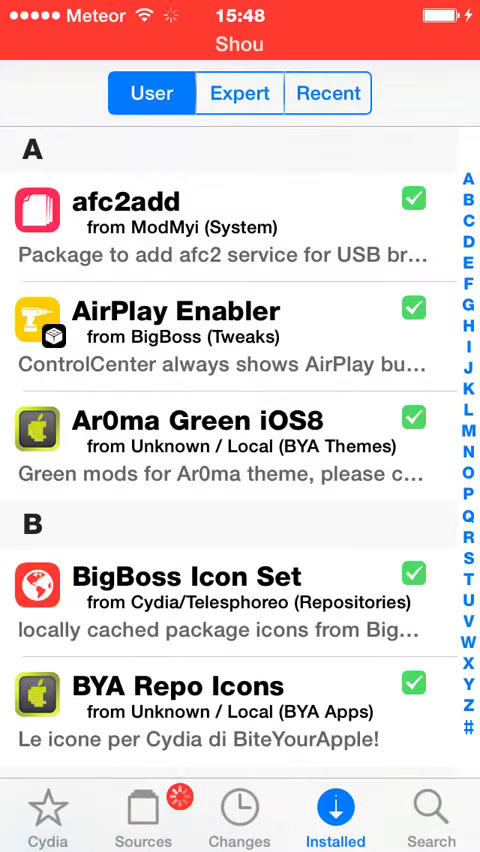
pyautogui.scroll(-10, 240, 450)
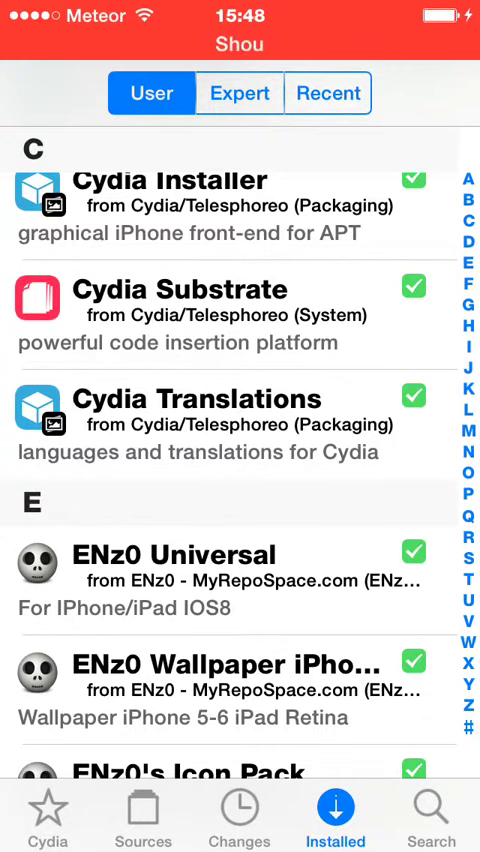
pyautogui.scroll(10, 240, 450)
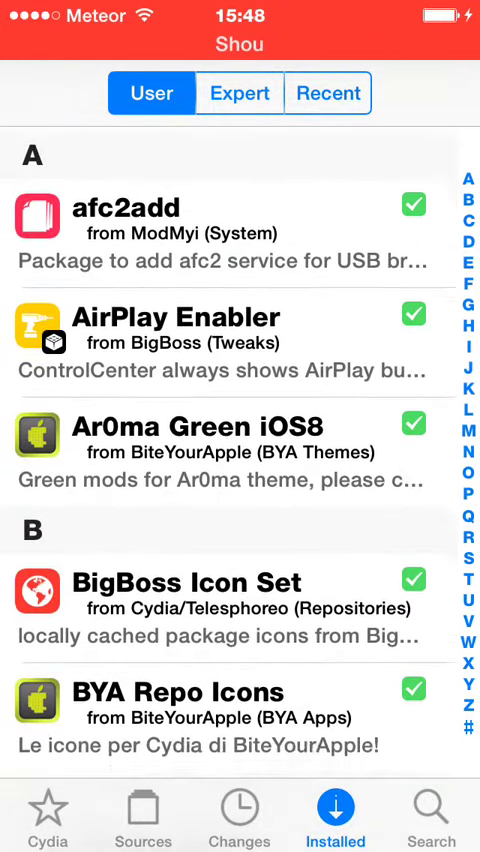
pyautogui.scroll(-5, 240, 450)
pyautogui.scroll(-3, 240, 450)
pyautogui.scroll(-2, 240, 450)
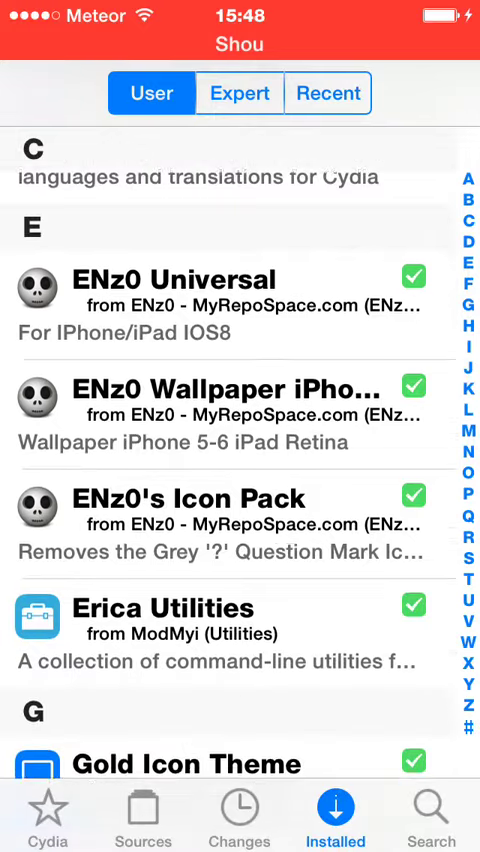
pyautogui.scroll(-1, 240, 450)
pyautogui.press('Home')
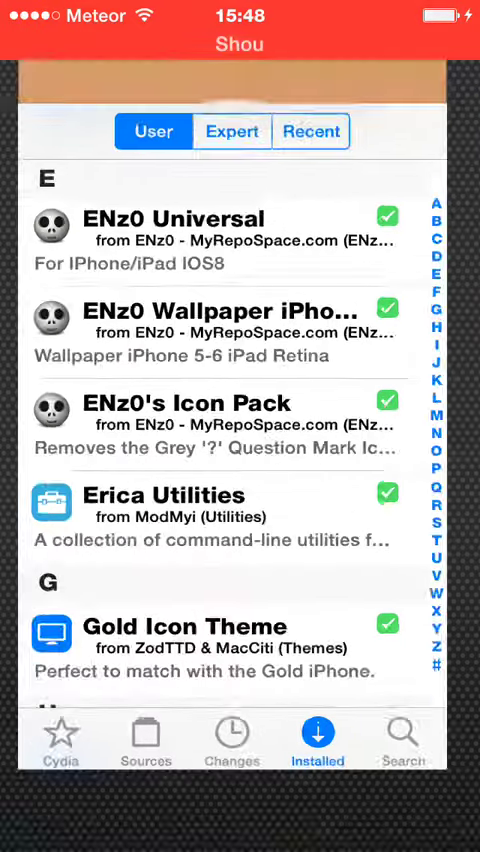
# Step: Open Settings, leave it, and reopen it to view tweak entries like WinterBoard
pyautogui.click(68, 485)
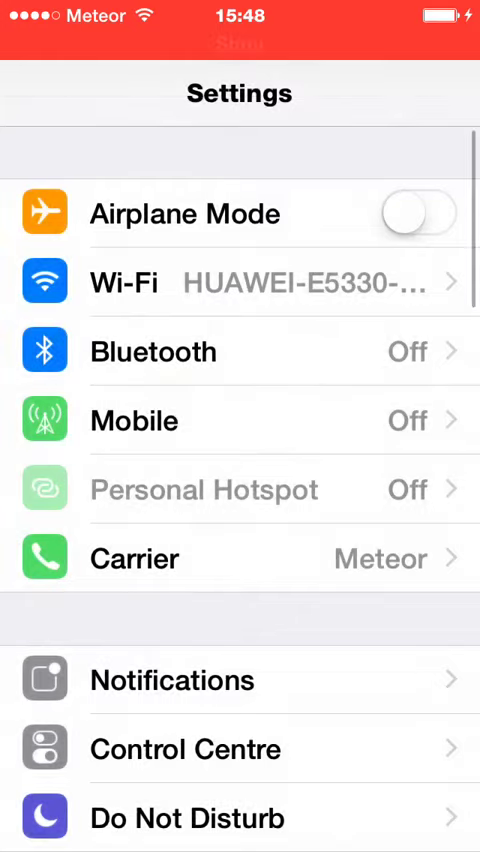
pyautogui.press('Home')
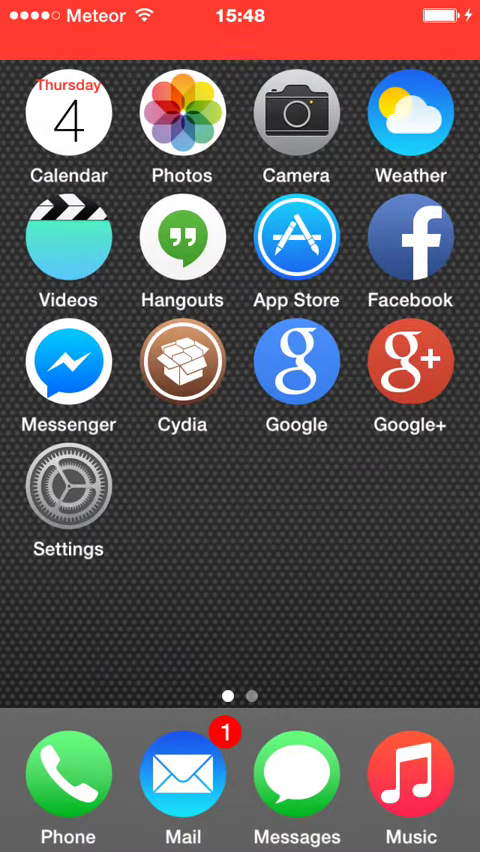
pyautogui.click(68, 485)
pyautogui.scroll(-5, 240, 450)
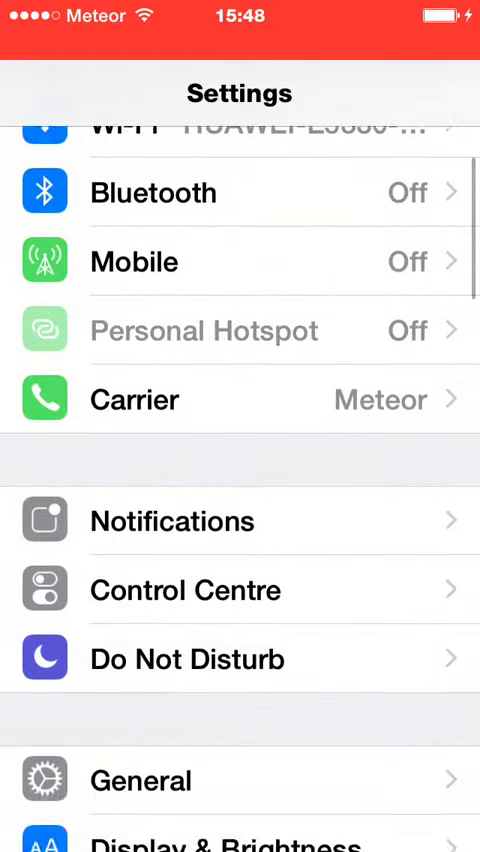
pyautogui.scroll(-2, 240, 450)
pyautogui.scroll(-2, 240, 450)
pyautogui.scroll(-2, 240, 450)
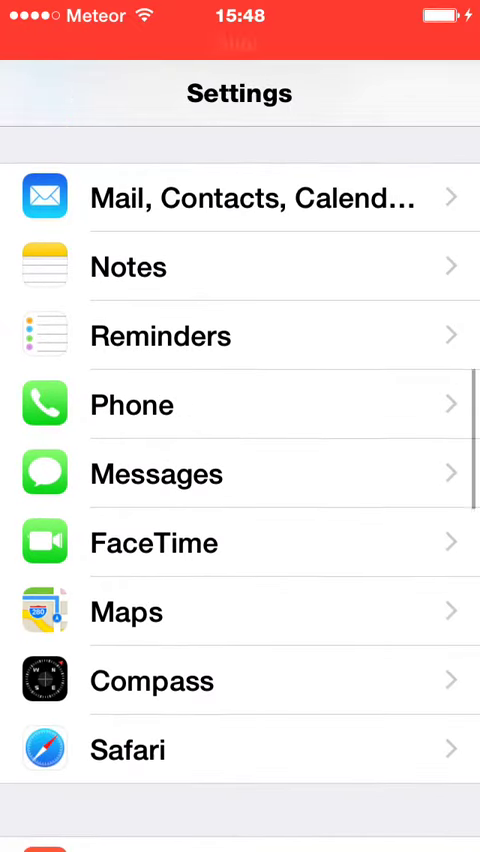
pyautogui.scroll(-2, 240, 450)
pyautogui.scroll(-2, 240, 450)
pyautogui.scroll(-2, 240, 450)
pyautogui.scroll(-2, 240, 450)
pyautogui.scroll(-2, 240, 450)
pyautogui.scroll(-3, 240, 450)
pyautogui.scroll(-2, 240, 450)
pyautogui.scroll(-2, 240, 450)
pyautogui.scroll(-1, 240, 450)
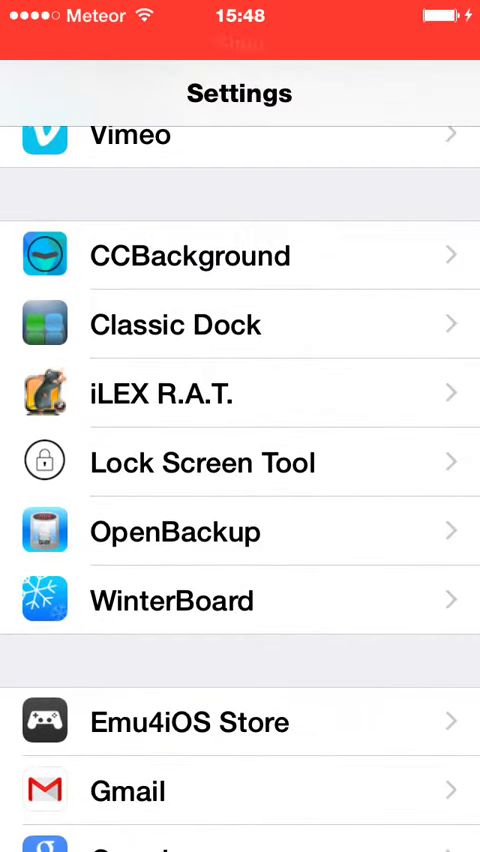
pyautogui.scroll(2, 240, 450)
pyautogui.scroll(5, 240, 450)
pyautogui.scroll(2, 240, 450)
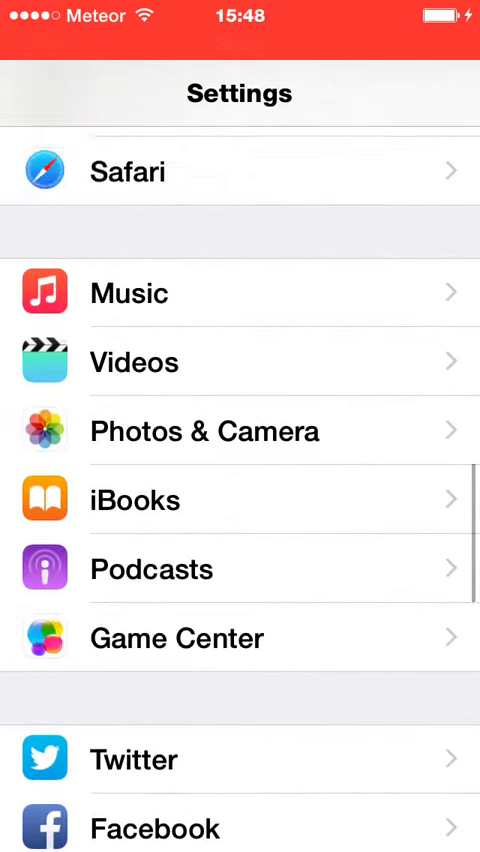
# Step: Leave Settings, move to home page 2, and reopen Shou with recording still running
pyautogui.press('super')
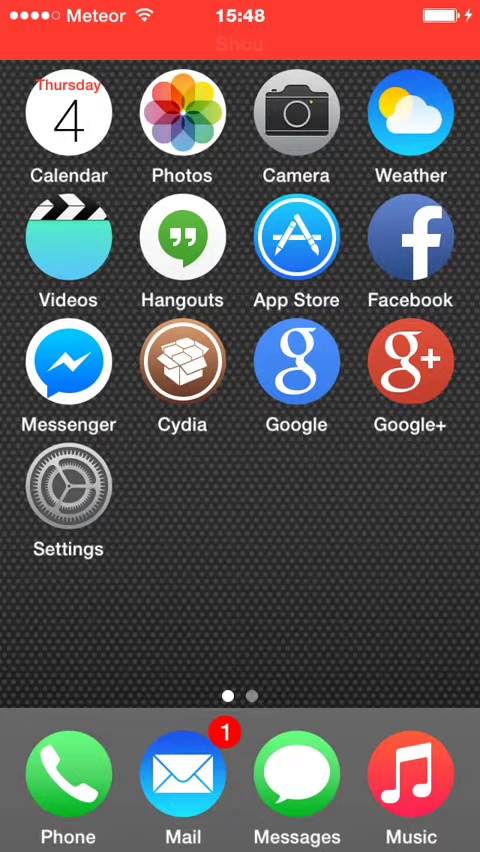
pyautogui.moveTo(380, 450)
pyautogui.mouseDown()
pyautogui.moveTo(100, 450)
pyautogui.moveTo(340, 450)
pyautogui.mouseUp()
pyautogui.moveTo(380, 450); pyautogui.dragTo(120, 450)
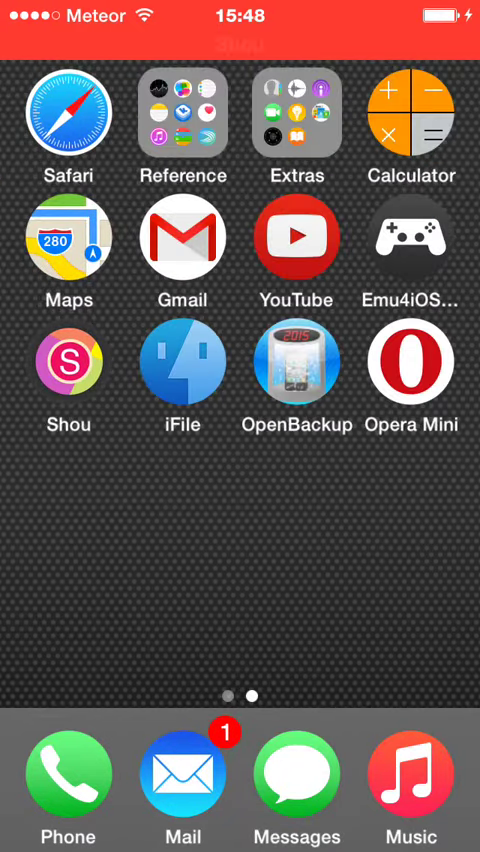
pyautogui.click(68, 362)
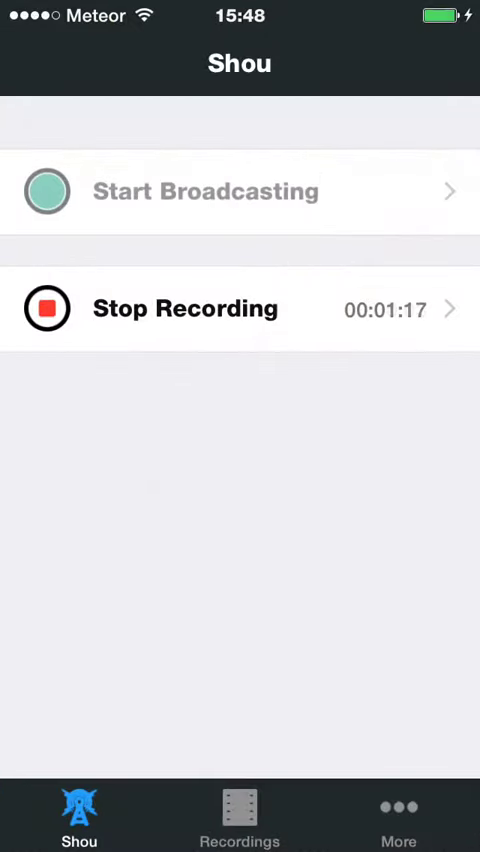